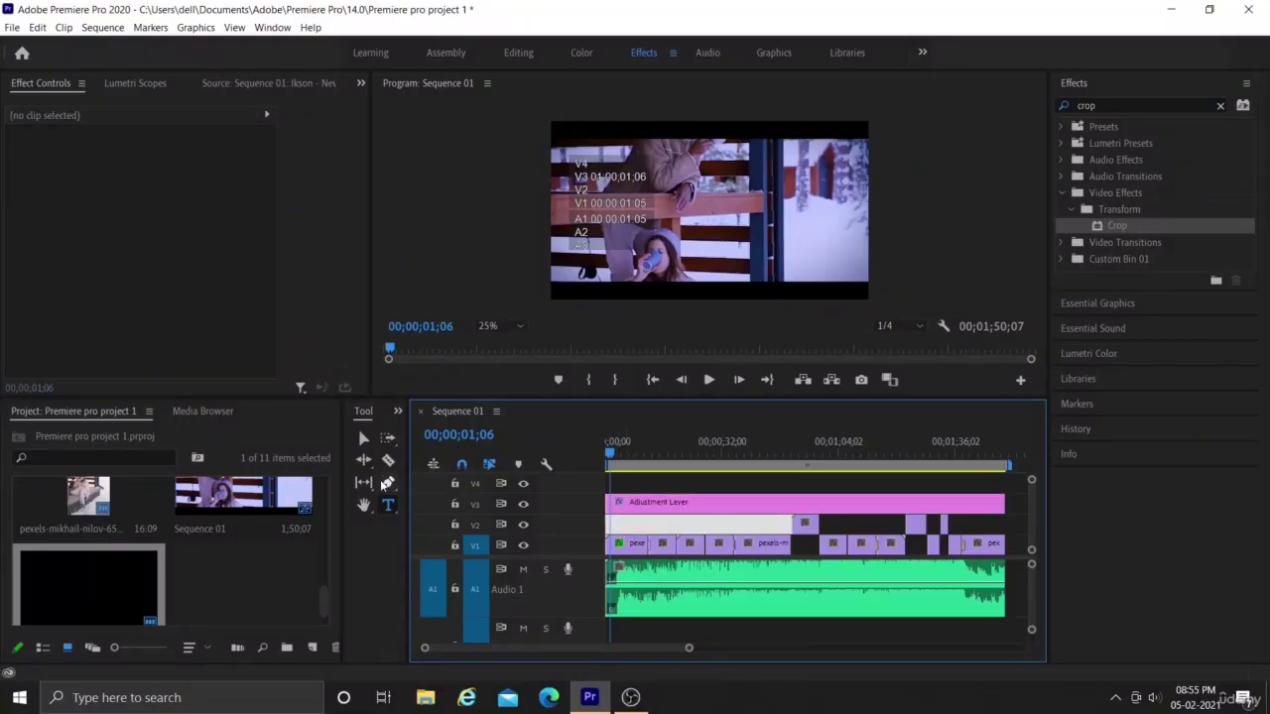
Create a 'VLOG VIDEO' text title in the Program monitor as a graphic on V4.
{"action": "left_click", "coordinate": [388, 507]}
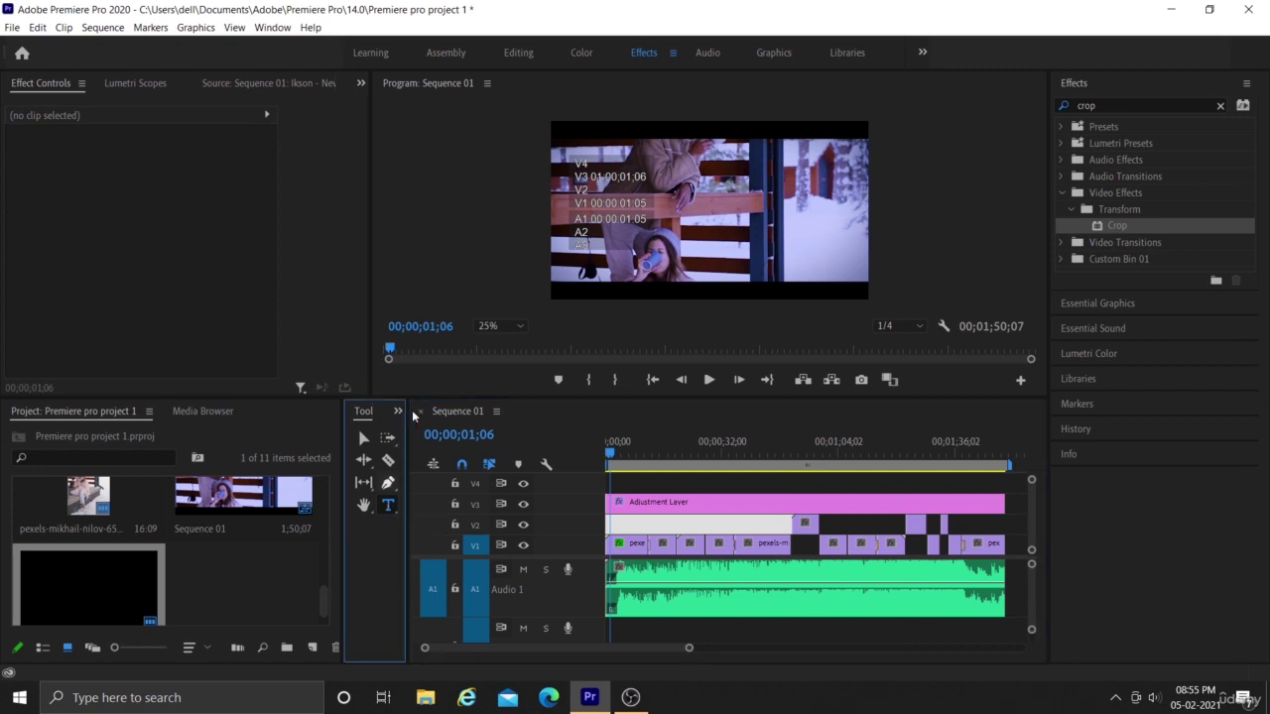
{"action": "left_click", "coordinate": [649, 218]}
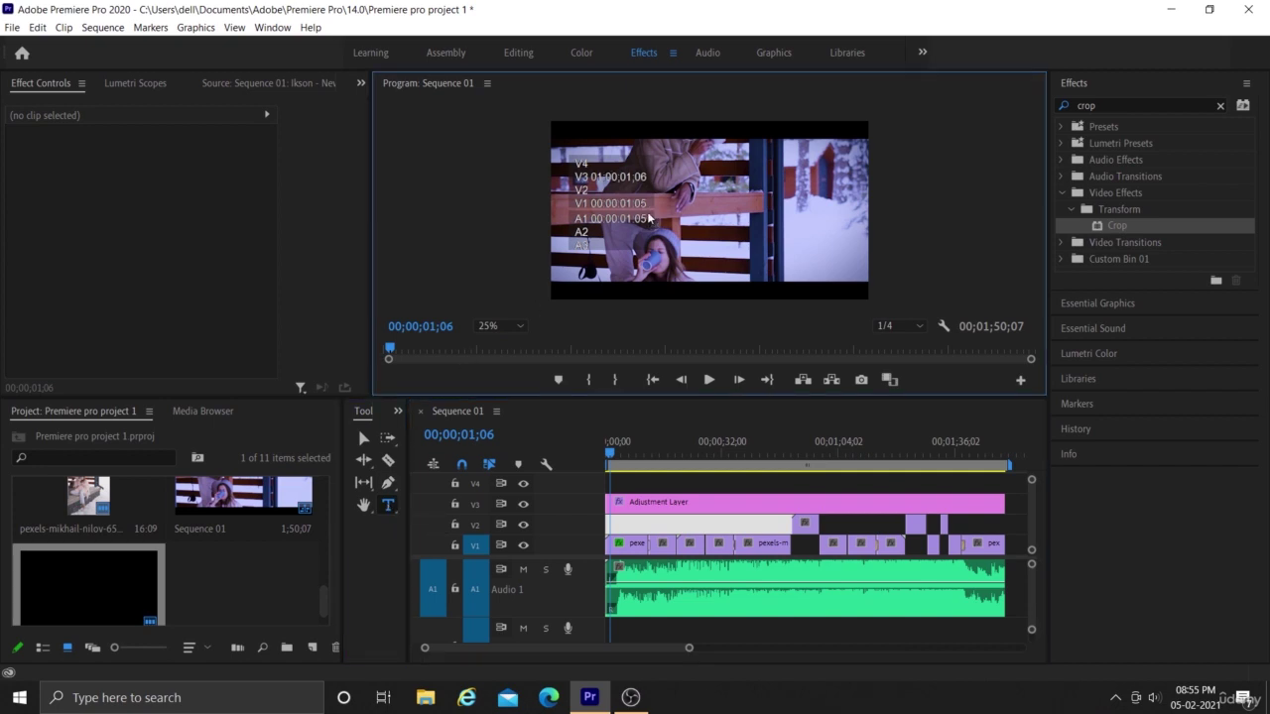
{"action": "left_click", "coordinate": [650, 218]}
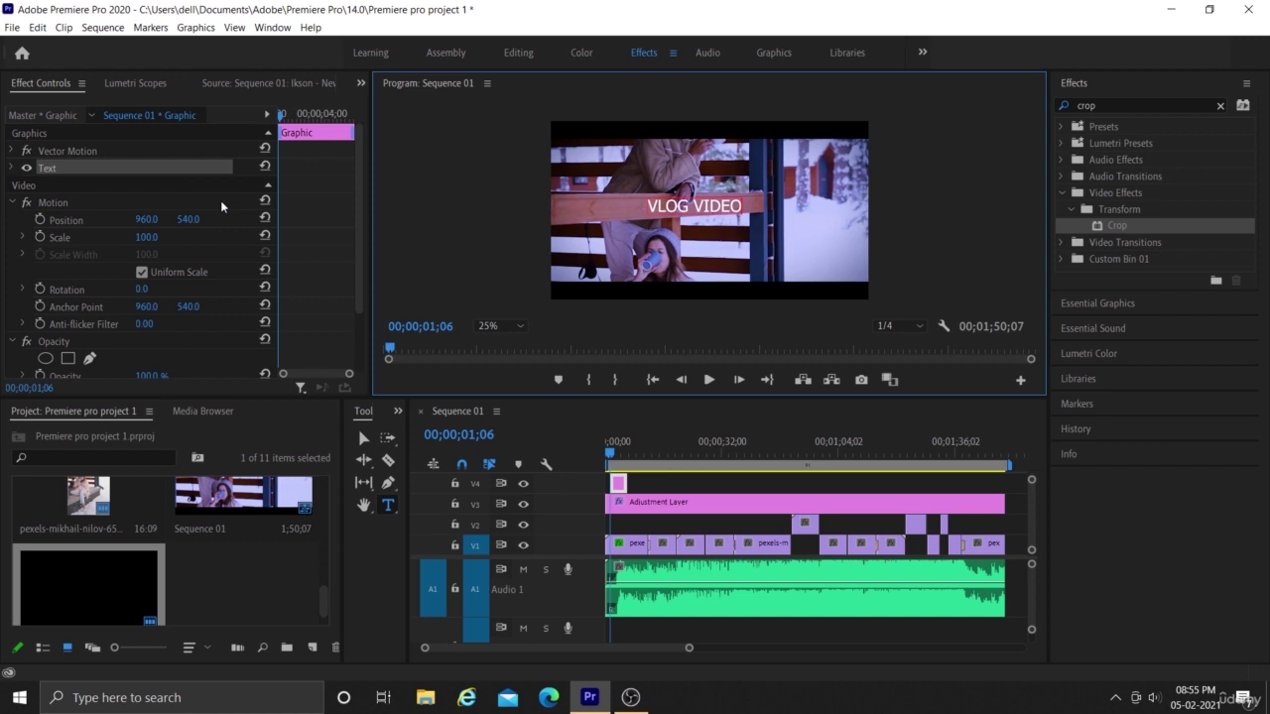
Scale the VLOG VIDEO title to 137 and position it at 577, 583.
{"action": "left_click", "coordinate": [13, 169]}
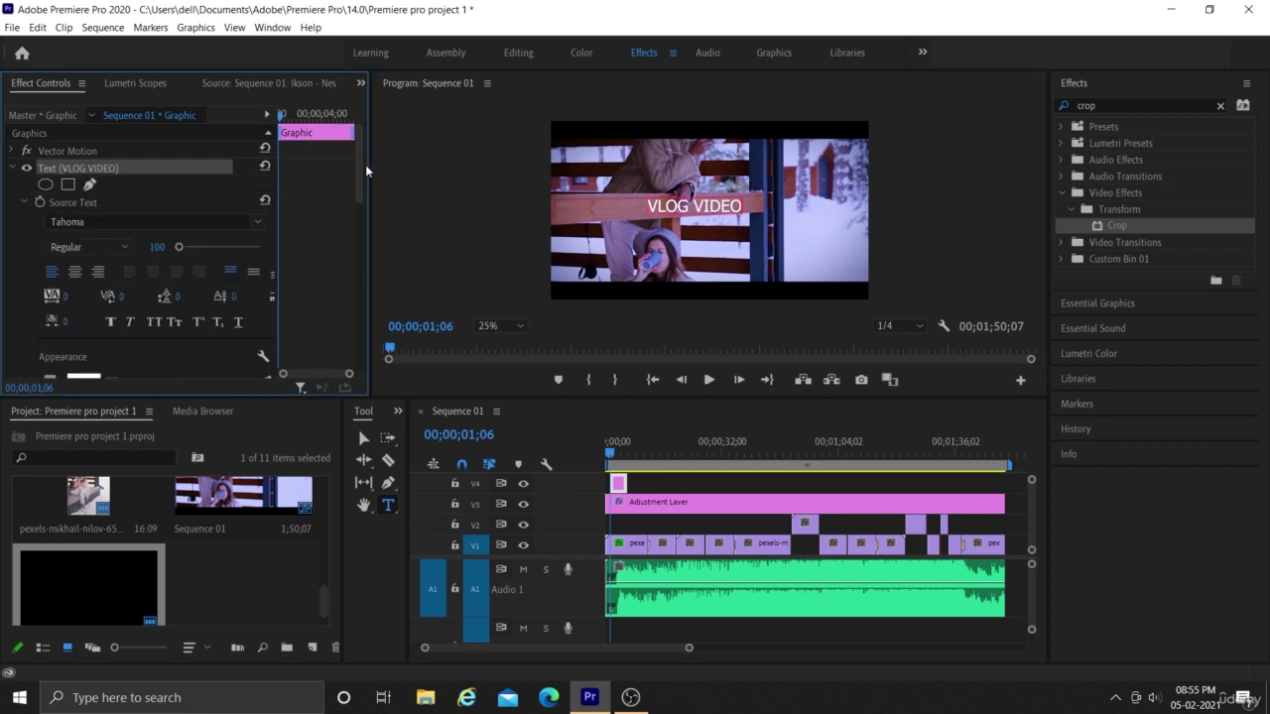
{"action": "left_click_drag", "start_coordinate": [361, 167], "coordinate": [368, 237]}
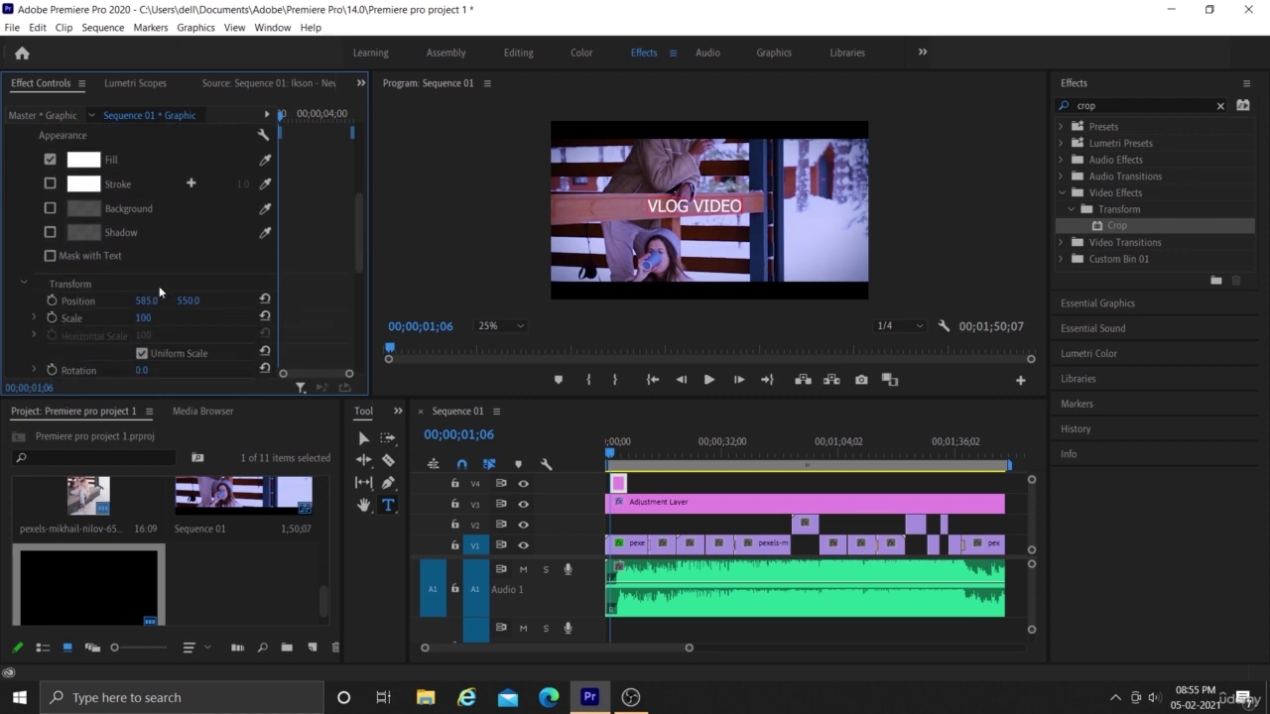
{"action": "left_click_drag", "start_coordinate": [146, 300], "coordinate": [224, 300]}
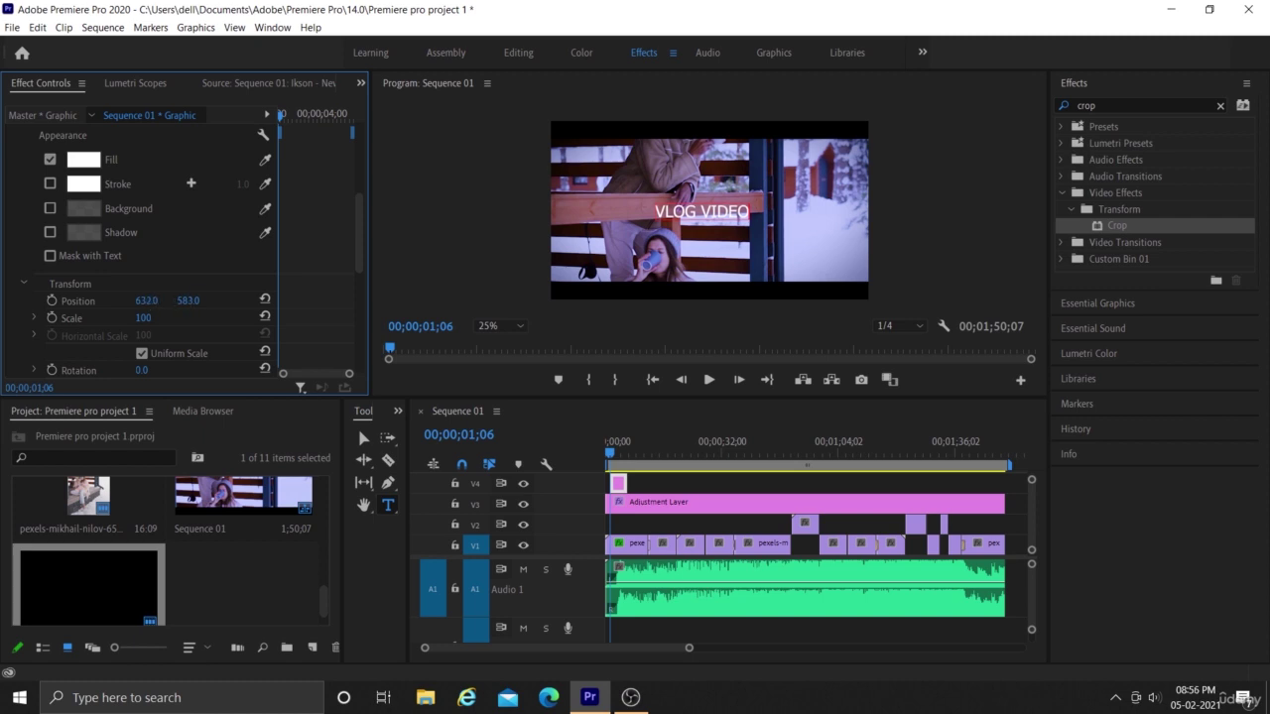
{"action": "mouse_move", "coordinate": [144, 301]}
{"action": "left_mouse_down"}
{"action": "mouse_move", "coordinate": [150, 317]}
{"action": "mouse_move", "coordinate": [180, 317]}
{"action": "mouse_move", "coordinate": [119, 301]}
{"action": "left_mouse_up"}
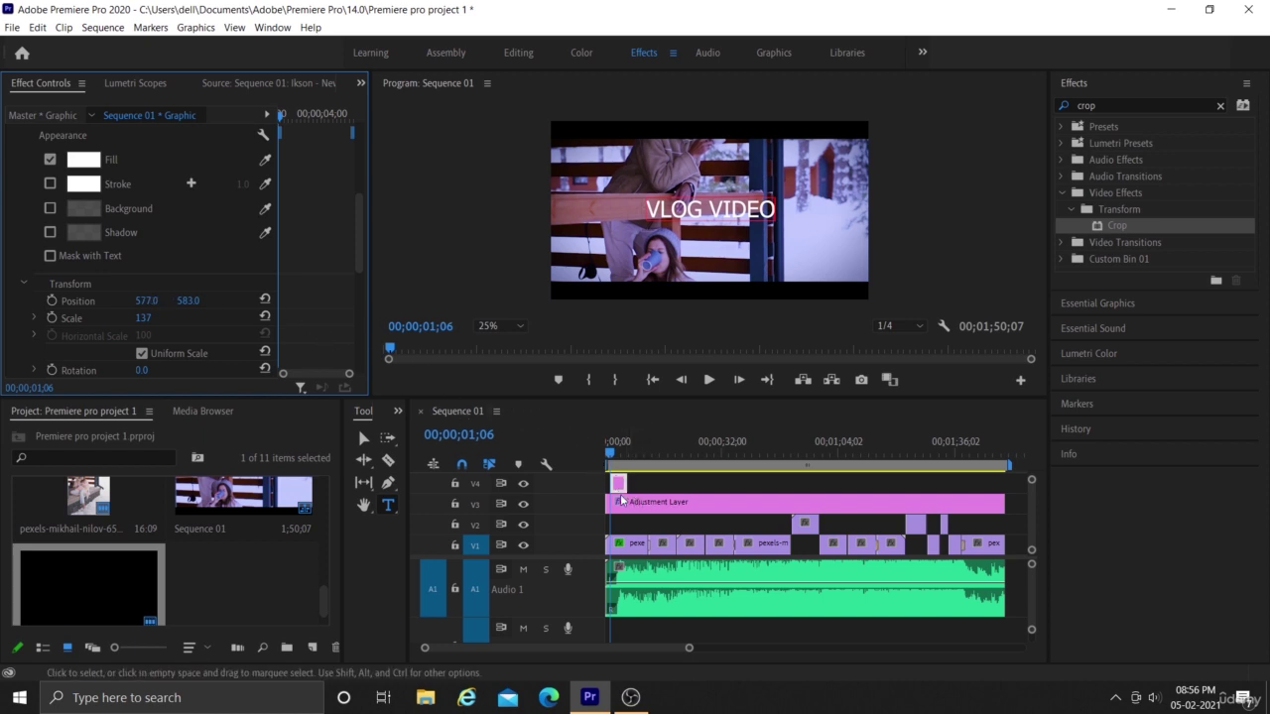
Move the title clip down to V2 and delete the first V1 clip's Track Matte Key.
{"action": "left_click_drag", "start_coordinate": [617, 485], "coordinate": [613, 526]}
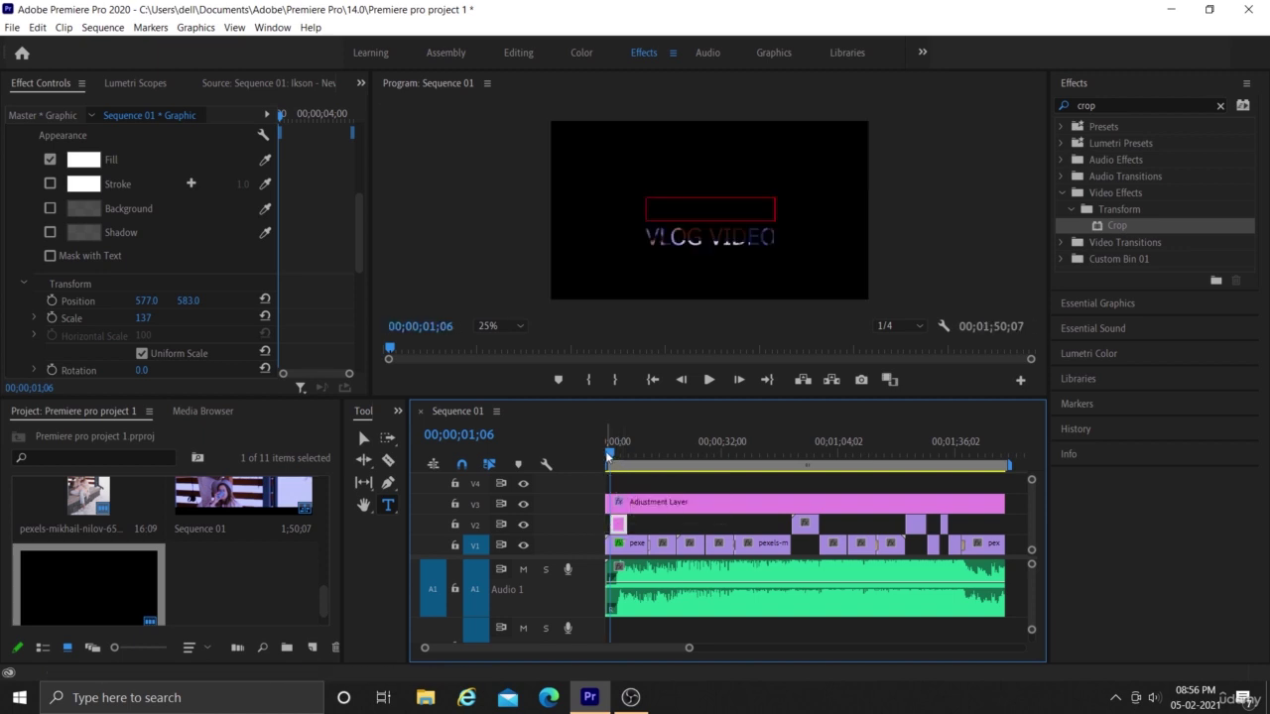
{"action": "left_click", "coordinate": [602, 452]}
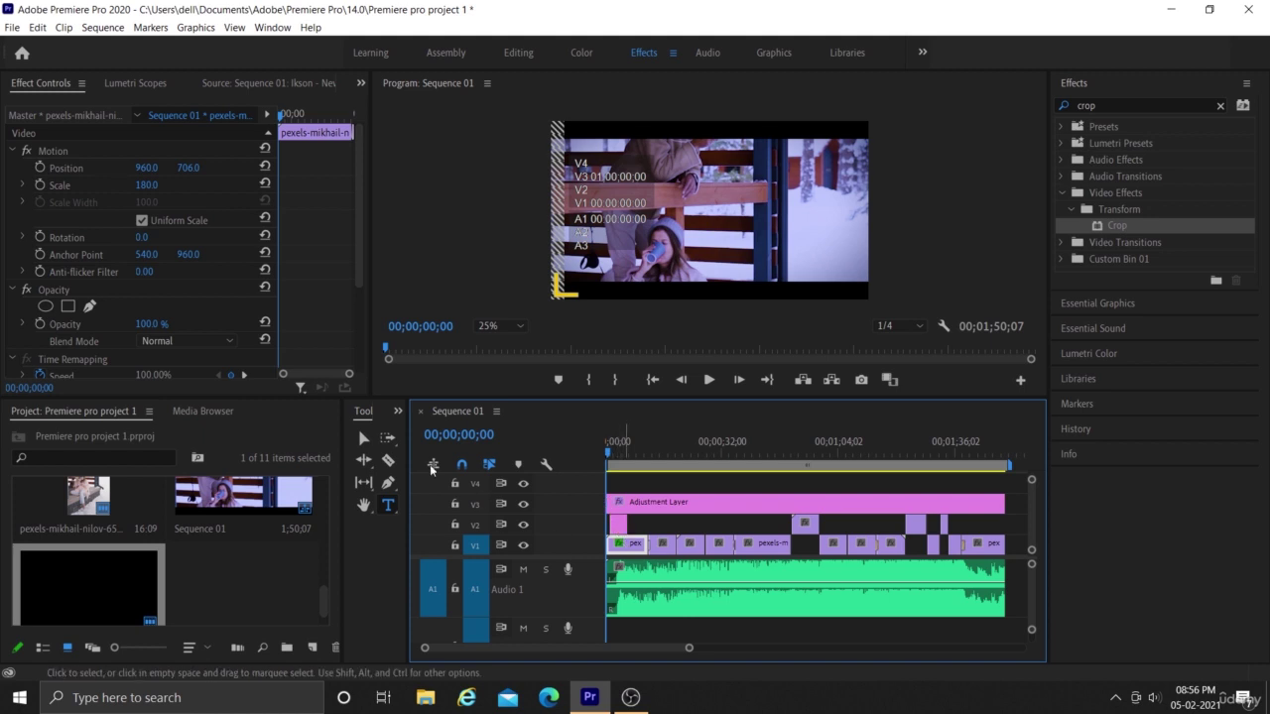
{"action": "left_click_drag", "start_coordinate": [357, 258], "coordinate": [360, 349]}
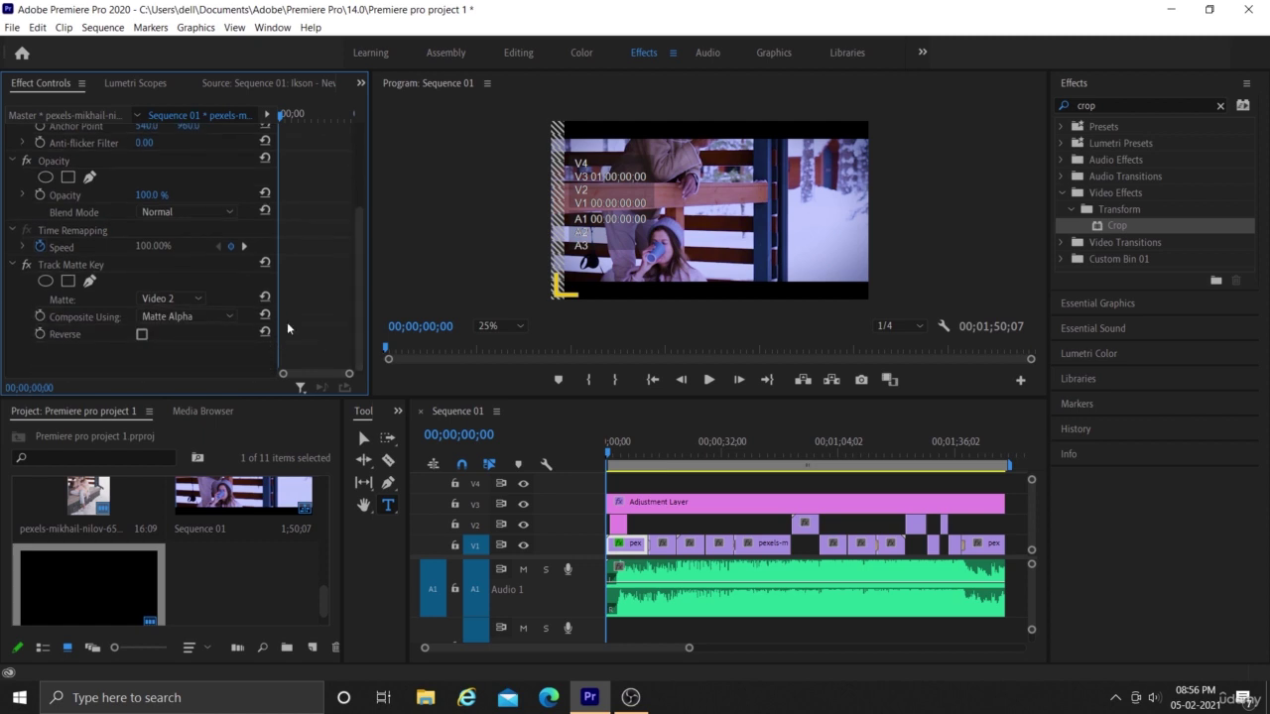
{"action": "left_click", "coordinate": [178, 263]}
{"action": "key", "text": "Delete"}
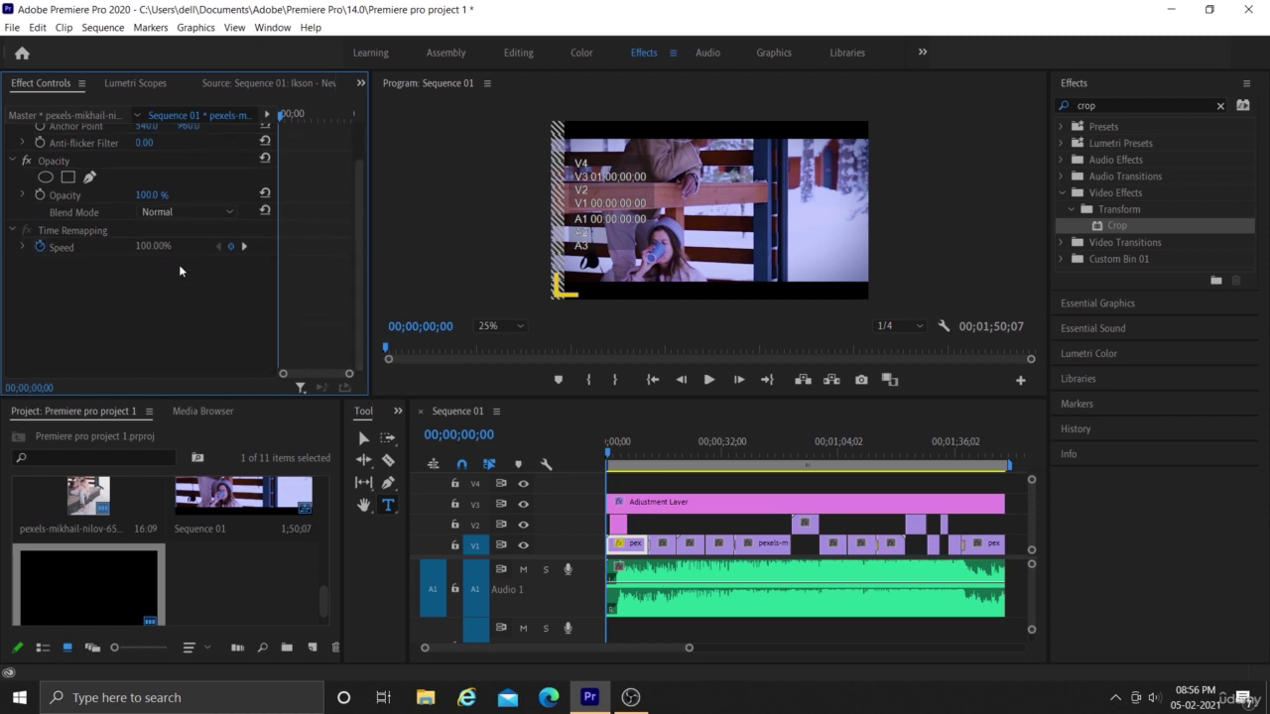
{"action": "left_click", "coordinate": [619, 528]}
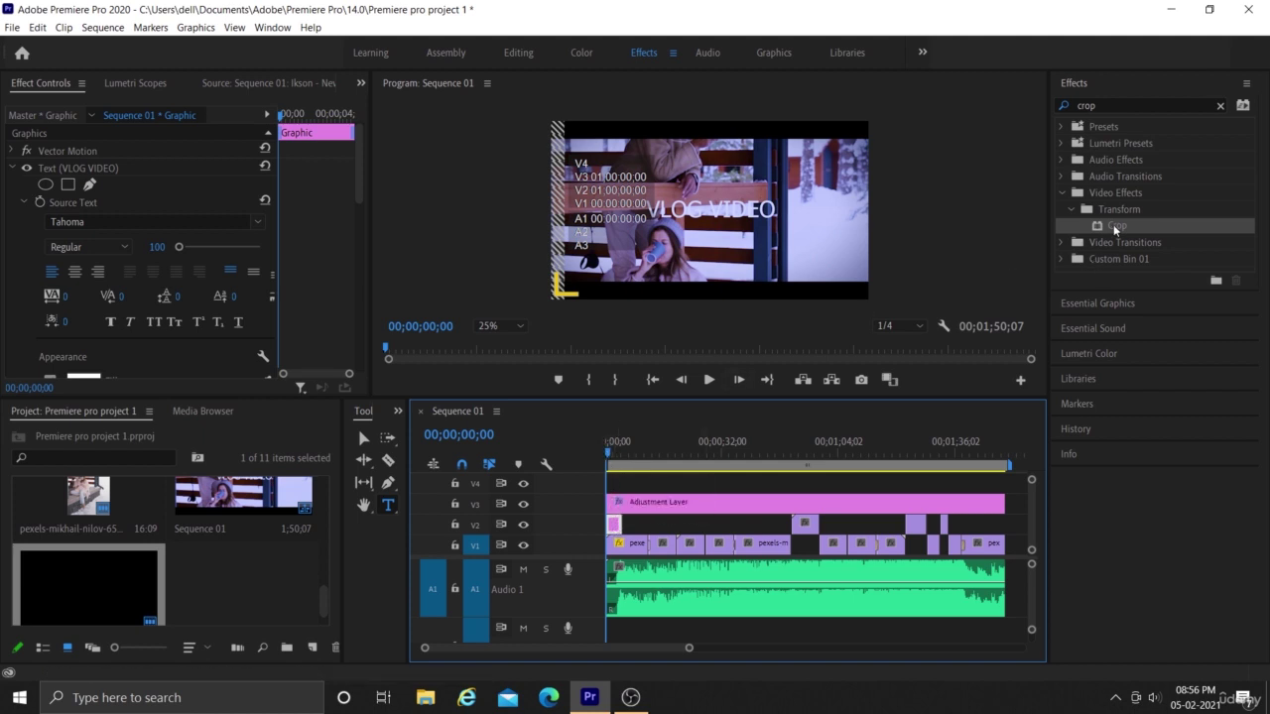
Search effects for 'key' and apply Track Matte Key to the VLOG VIDEO title clip.
{"action": "left_click", "coordinate": [1113, 103]}
{"action": "type", "text": "c"}
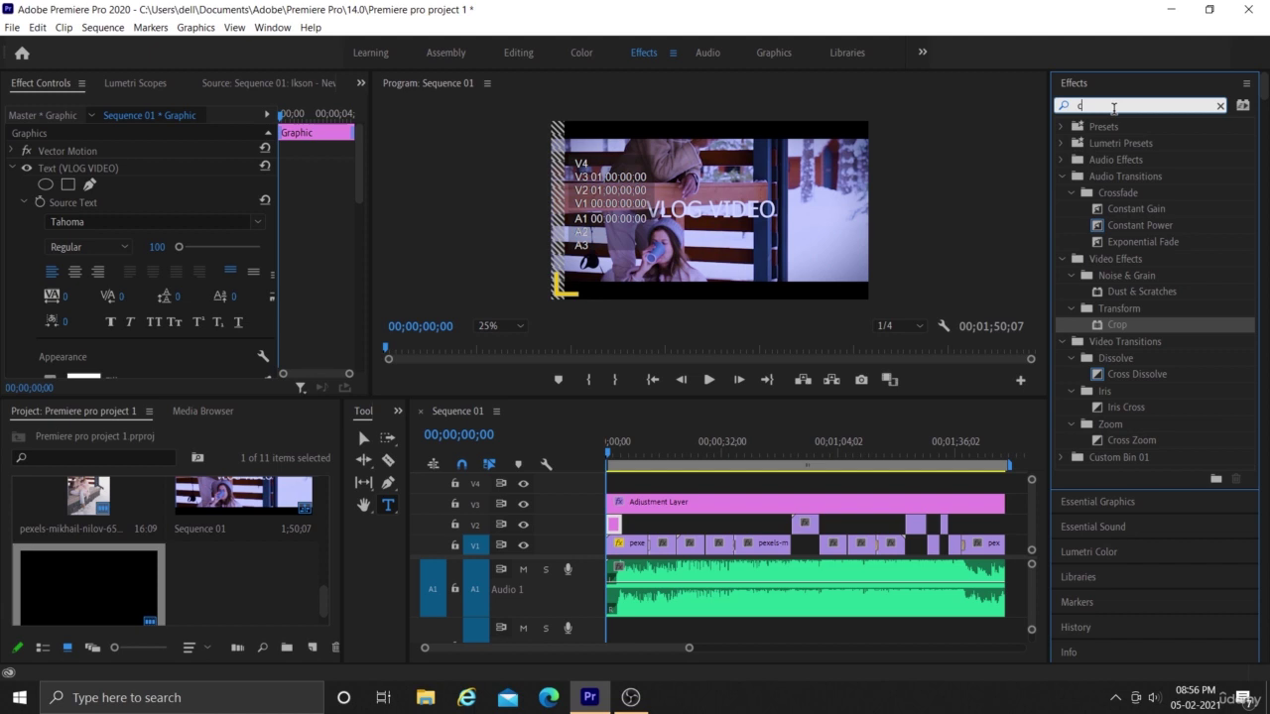
{"action": "key", "text": "BackSpace"}
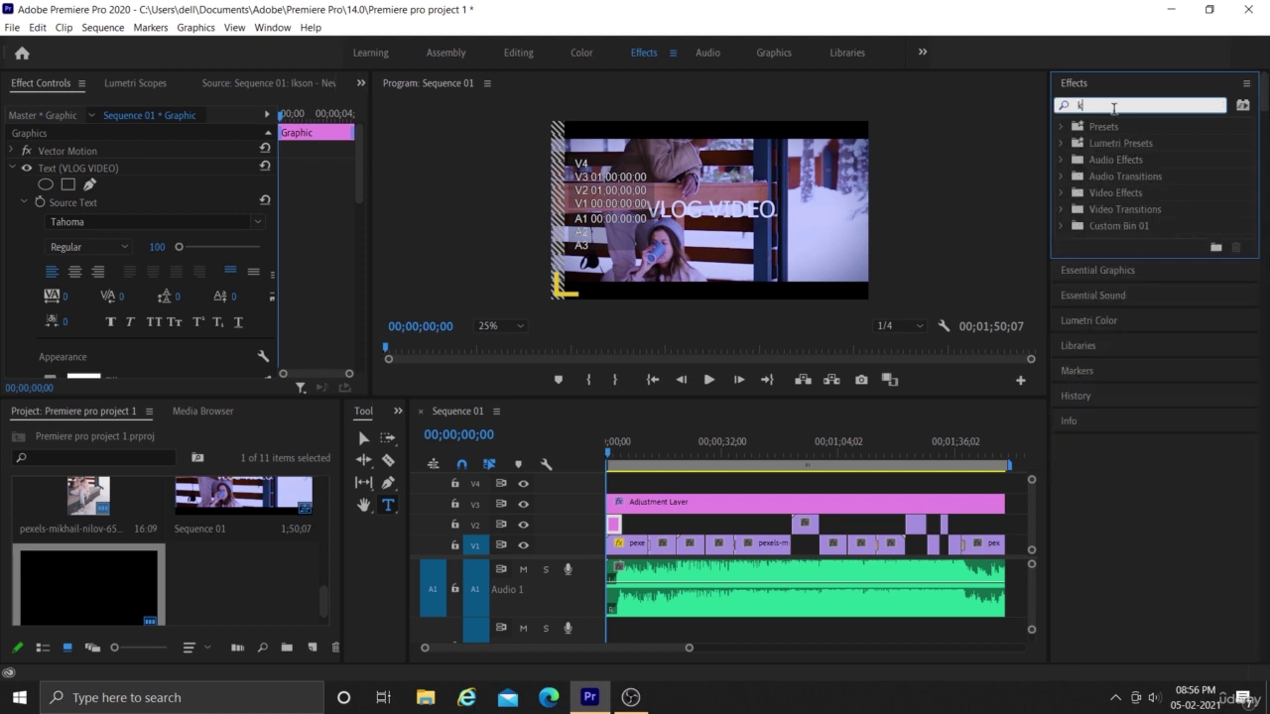
{"action": "type", "text": "key"}
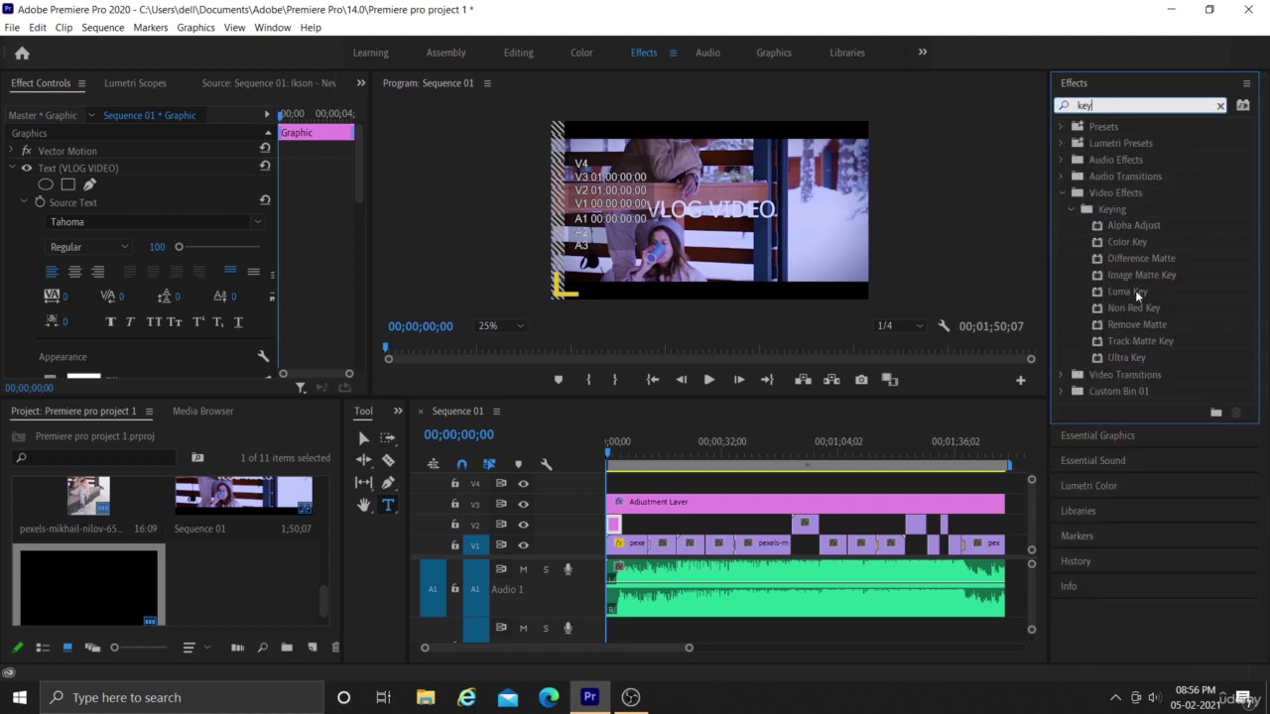
{"action": "left_click", "coordinate": [1126, 343]}
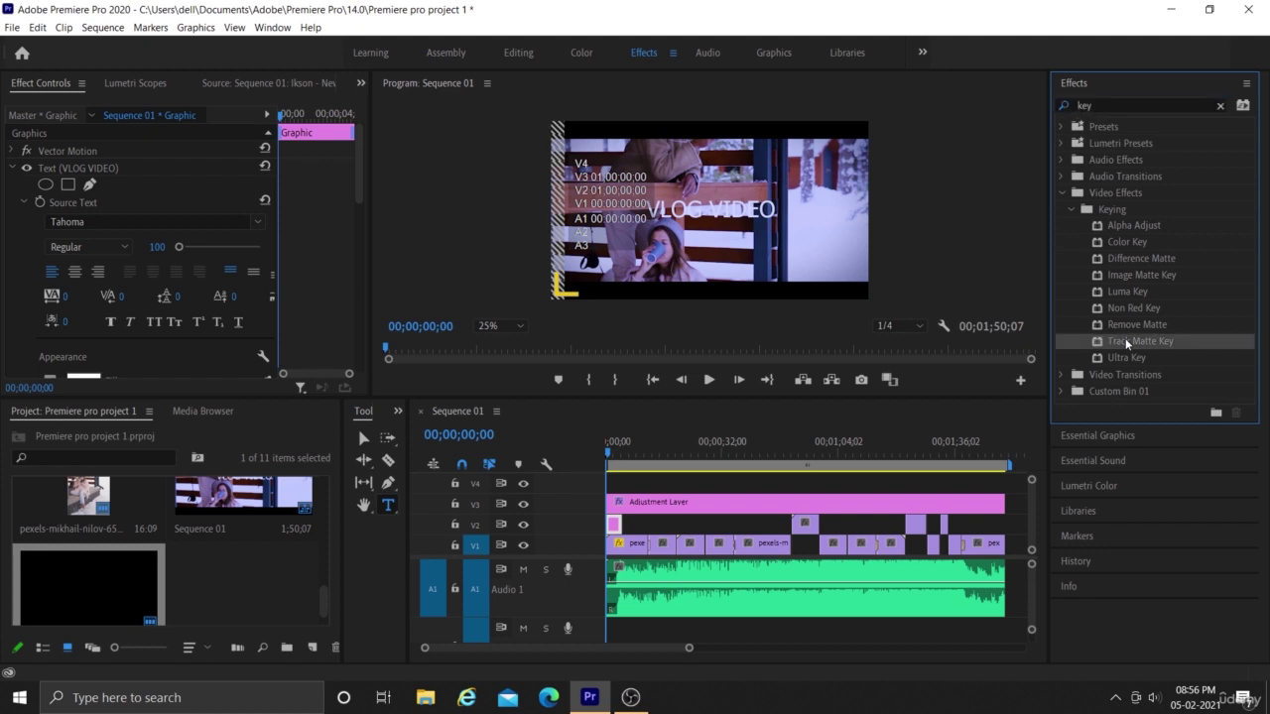
{"action": "left_click_drag", "start_coordinate": [1126, 342], "coordinate": [616, 524]}
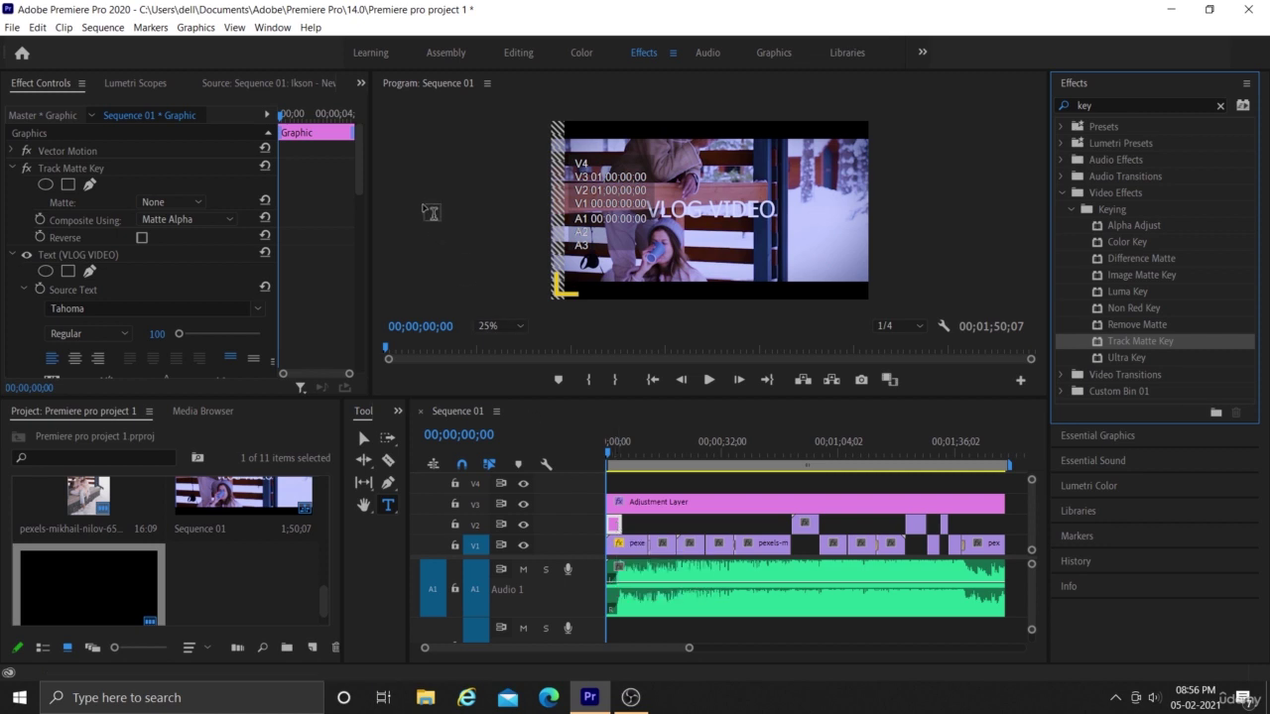
{"action": "left_click_drag", "start_coordinate": [361, 179], "coordinate": [364, 258]}
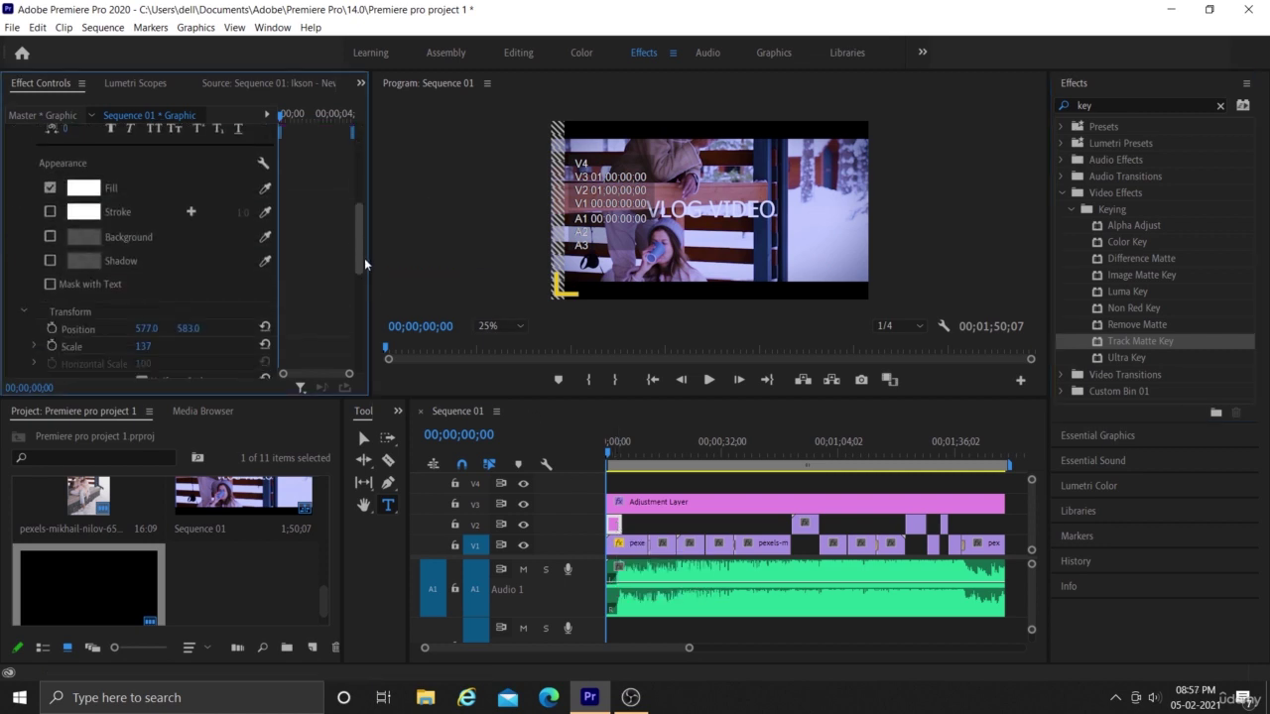
Apply Track Matte Key to the first V1 footage clip with Matte set to Video 2.
{"action": "left_click", "coordinate": [642, 544]}
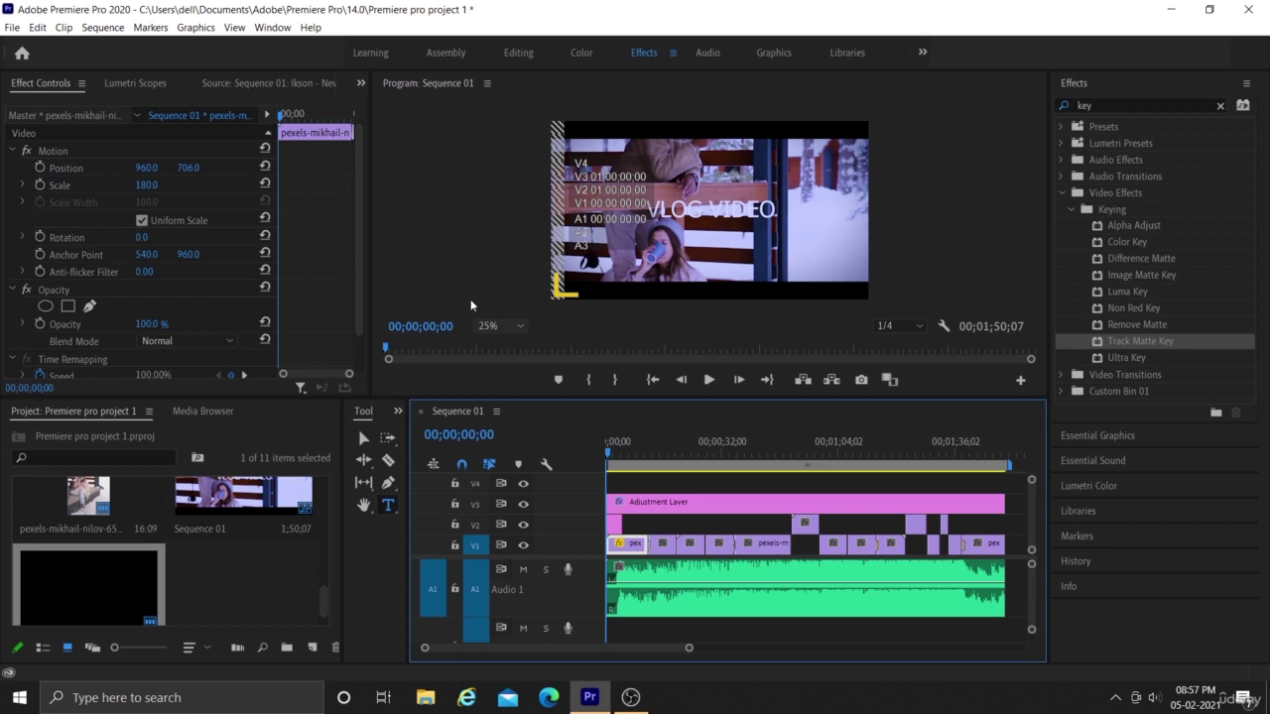
{"action": "left_click_drag", "start_coordinate": [361, 245], "coordinate": [357, 310]}
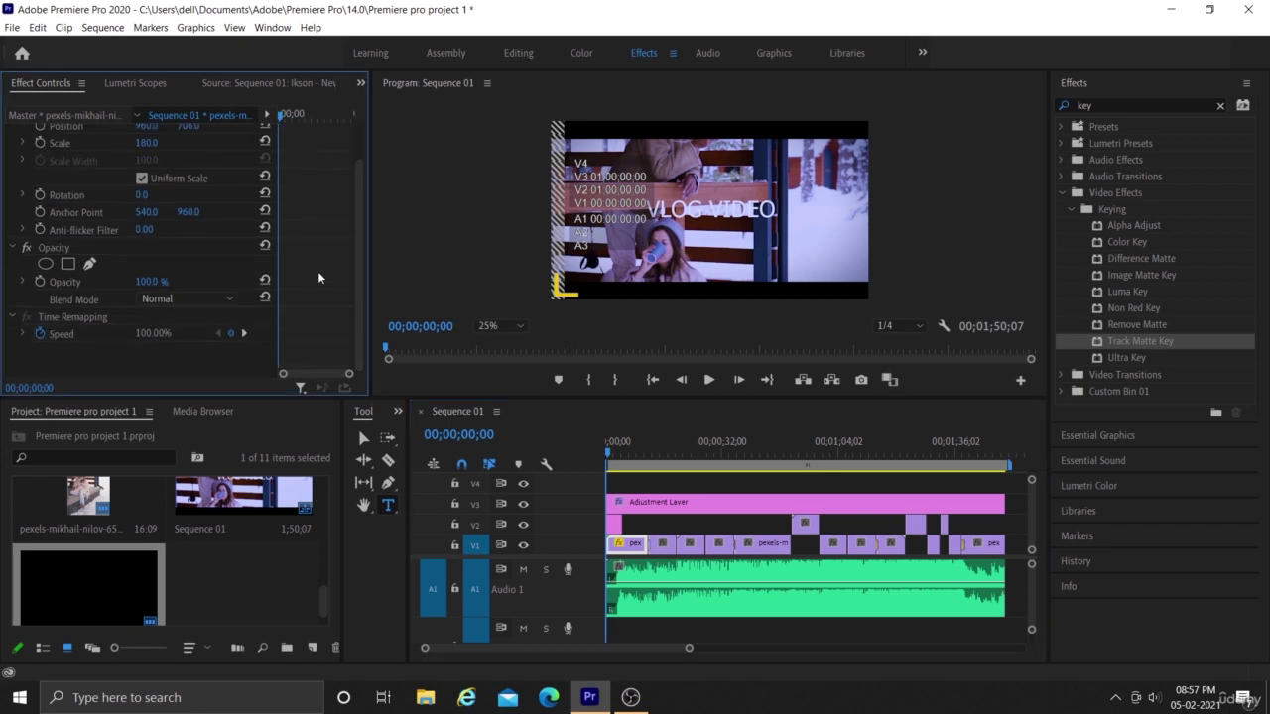
{"action": "left_click", "coordinate": [627, 546]}
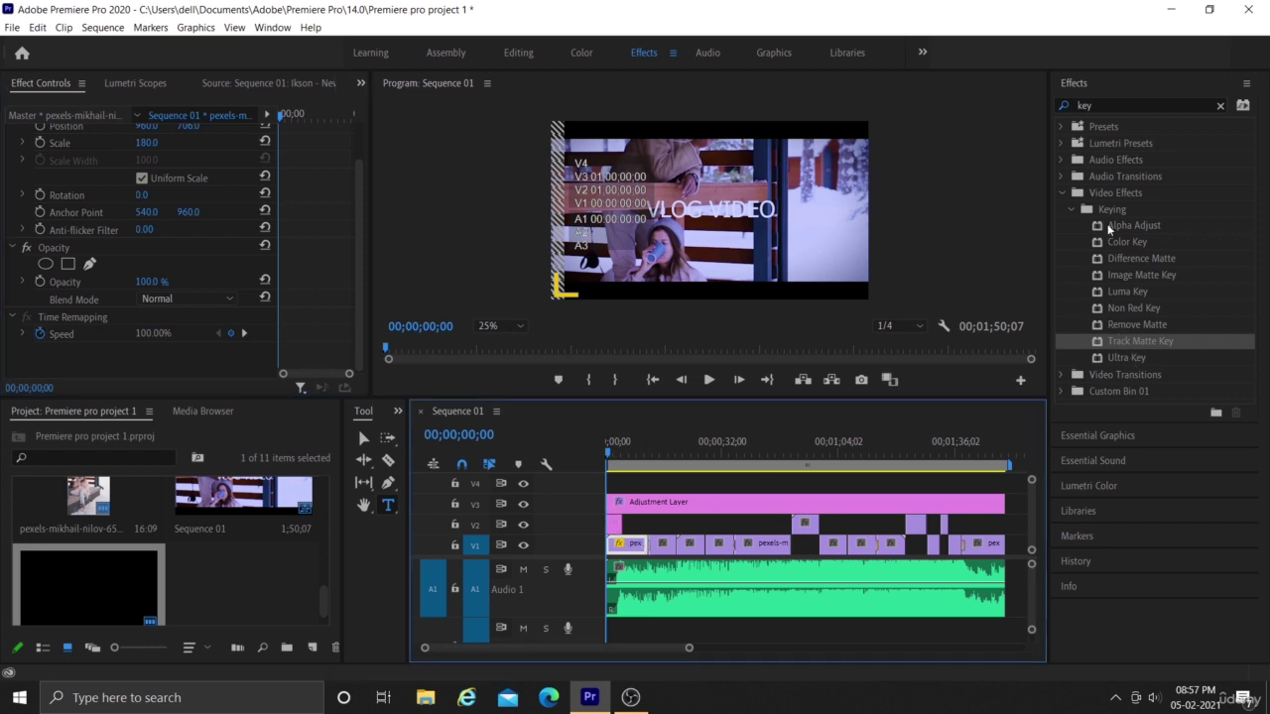
{"action": "left_click_drag", "start_coordinate": [1125, 339], "coordinate": [635, 547]}
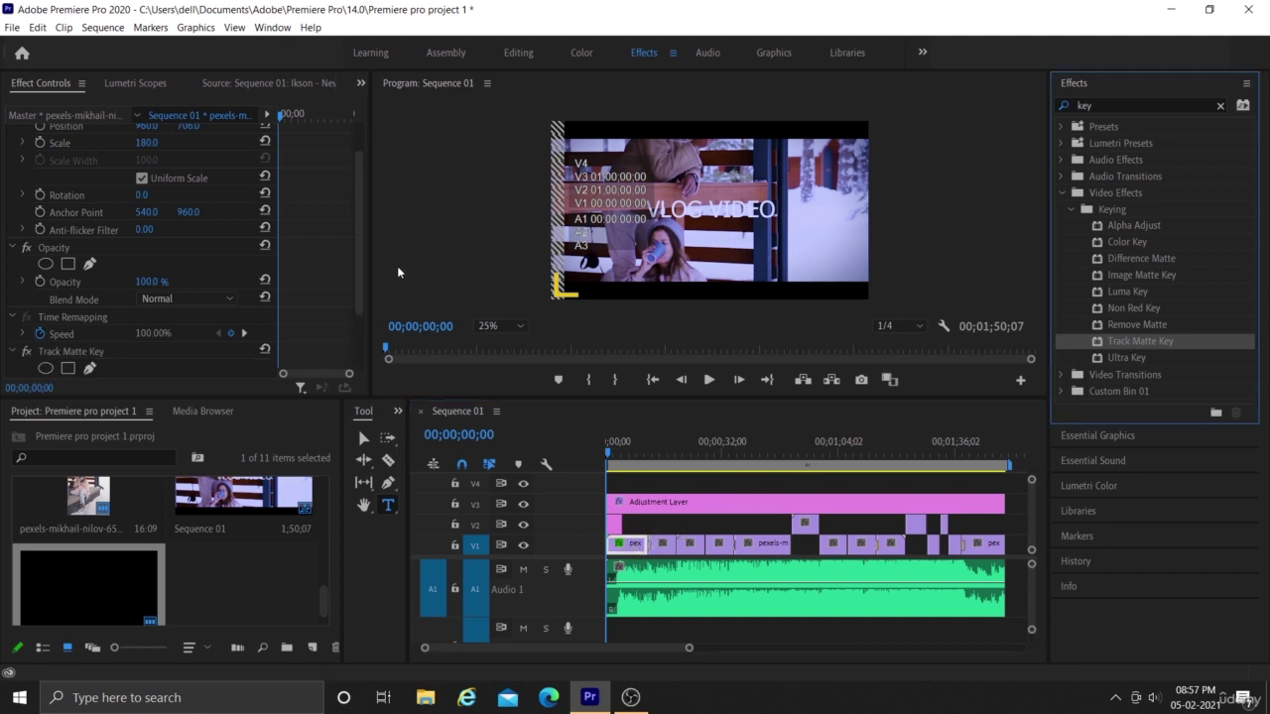
{"action": "left_click_drag", "start_coordinate": [358, 260], "coordinate": [363, 330]}
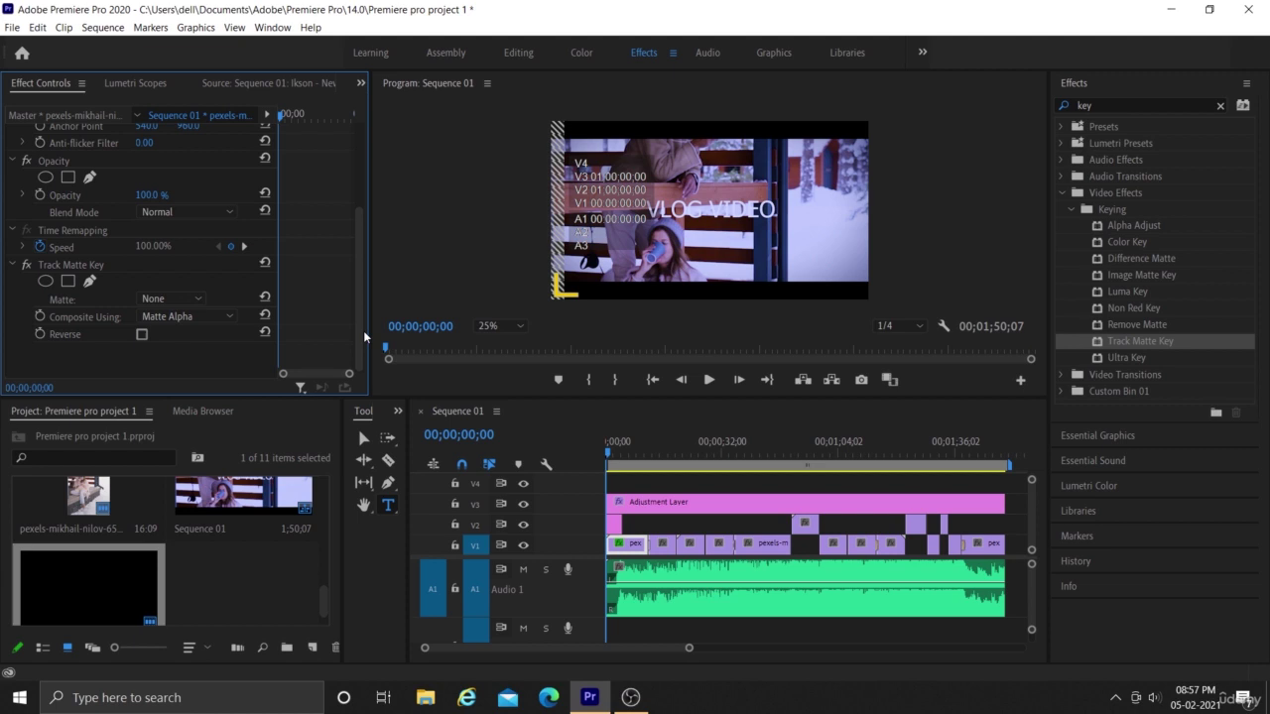
{"action": "left_click", "coordinate": [195, 298]}
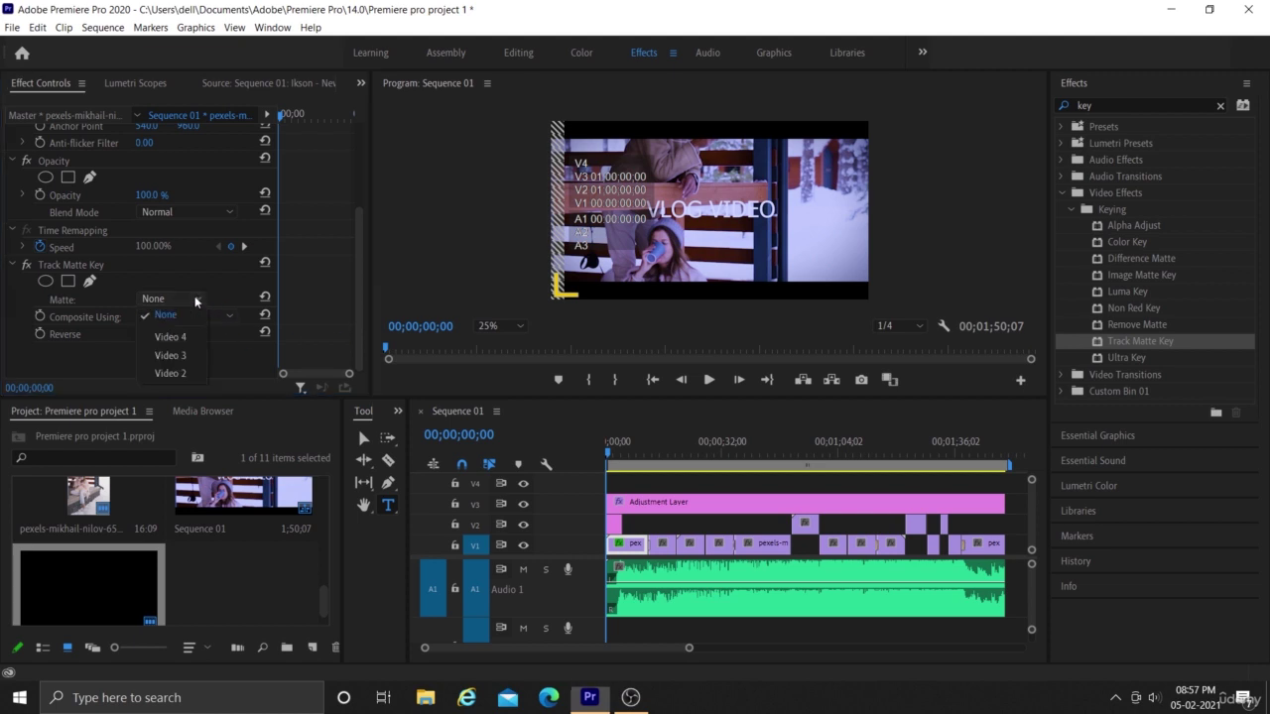
{"action": "left_click", "coordinate": [189, 373]}
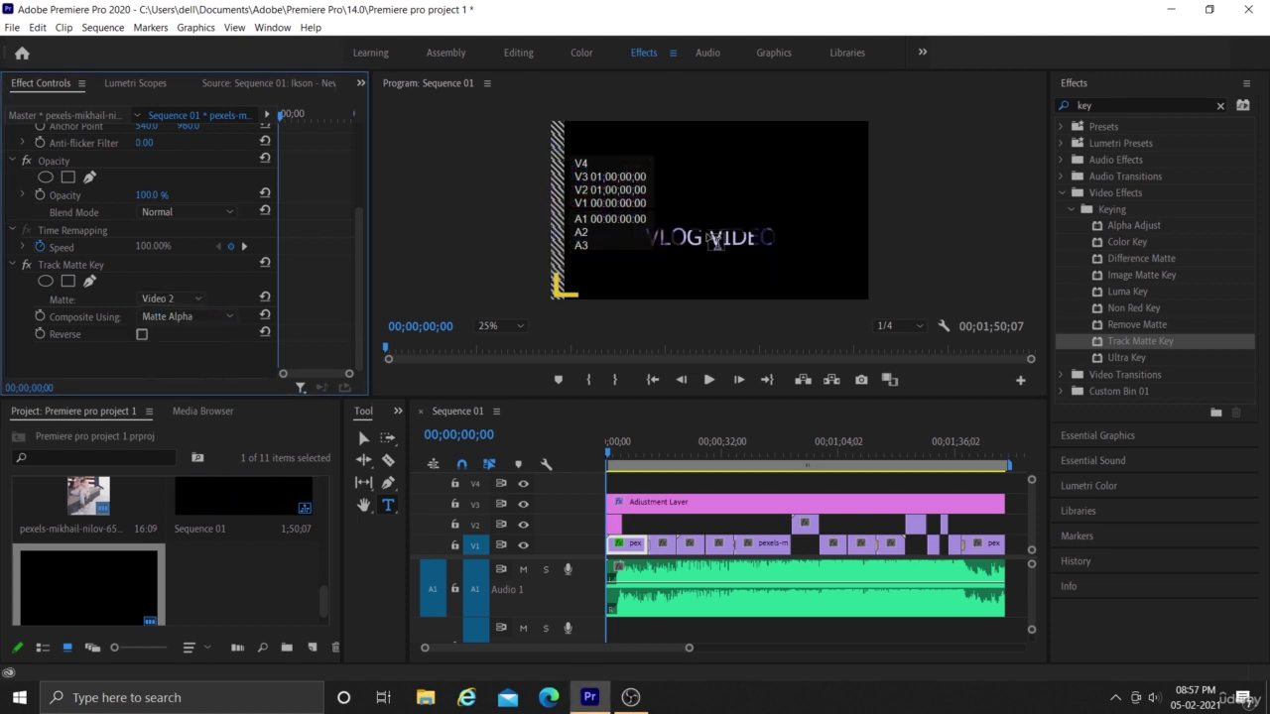
{"action": "left_click", "coordinate": [614, 524]}
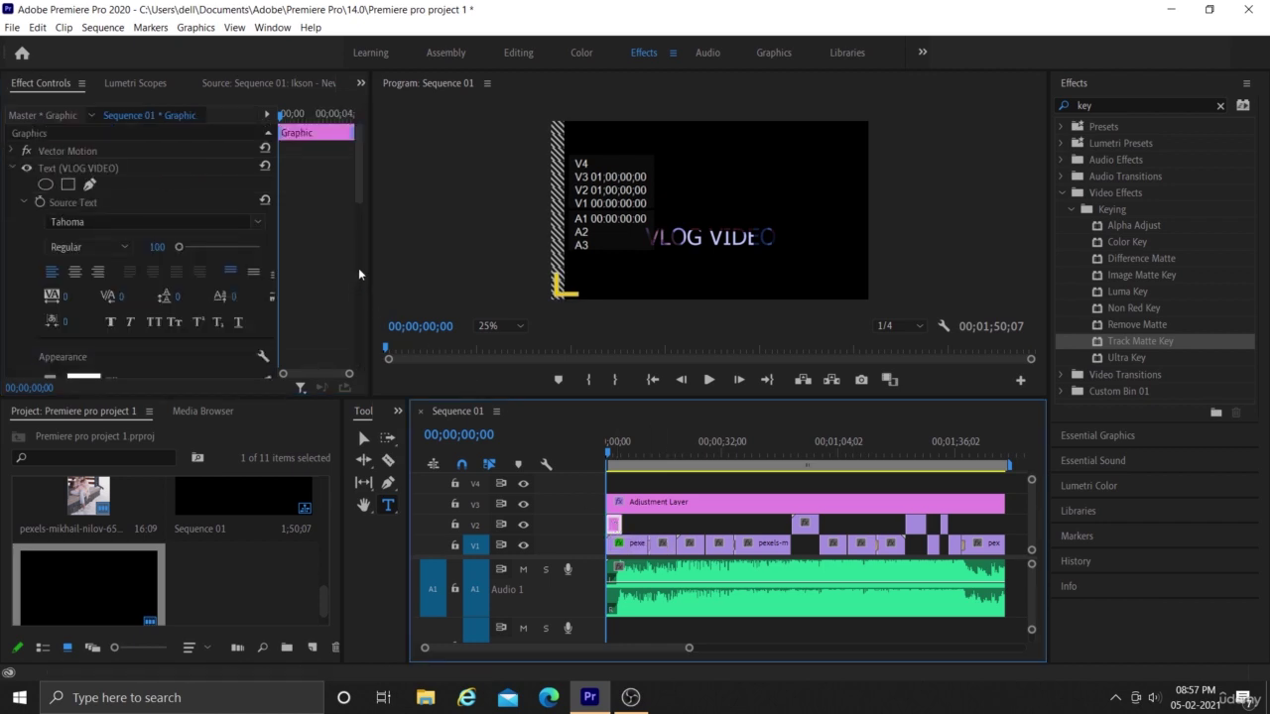
Move the title to position 584, 437 and play the sequence to preview the matte.
{"action": "left_click_drag", "start_coordinate": [354, 198], "coordinate": [366, 284]}
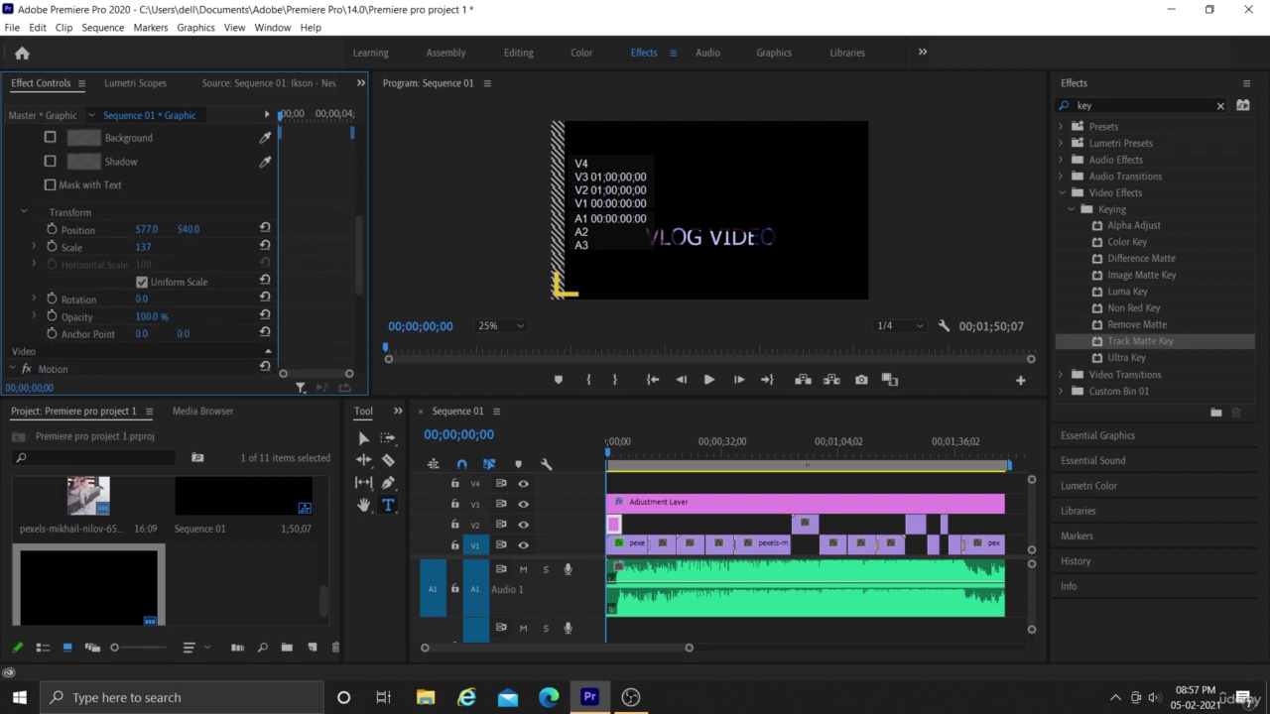
{"action": "left_click_drag", "start_coordinate": [188, 229], "coordinate": [88, 229]}
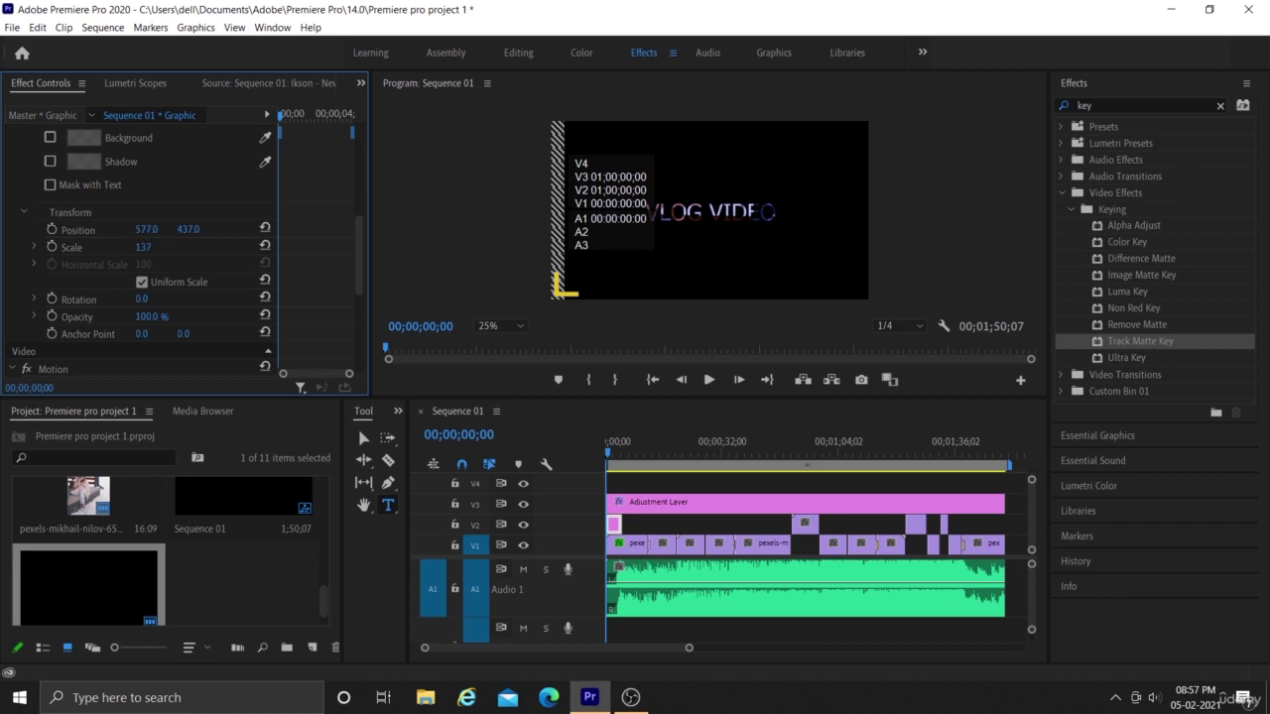
{"action": "left_click_drag", "start_coordinate": [147, 229], "coordinate": [154, 230]}
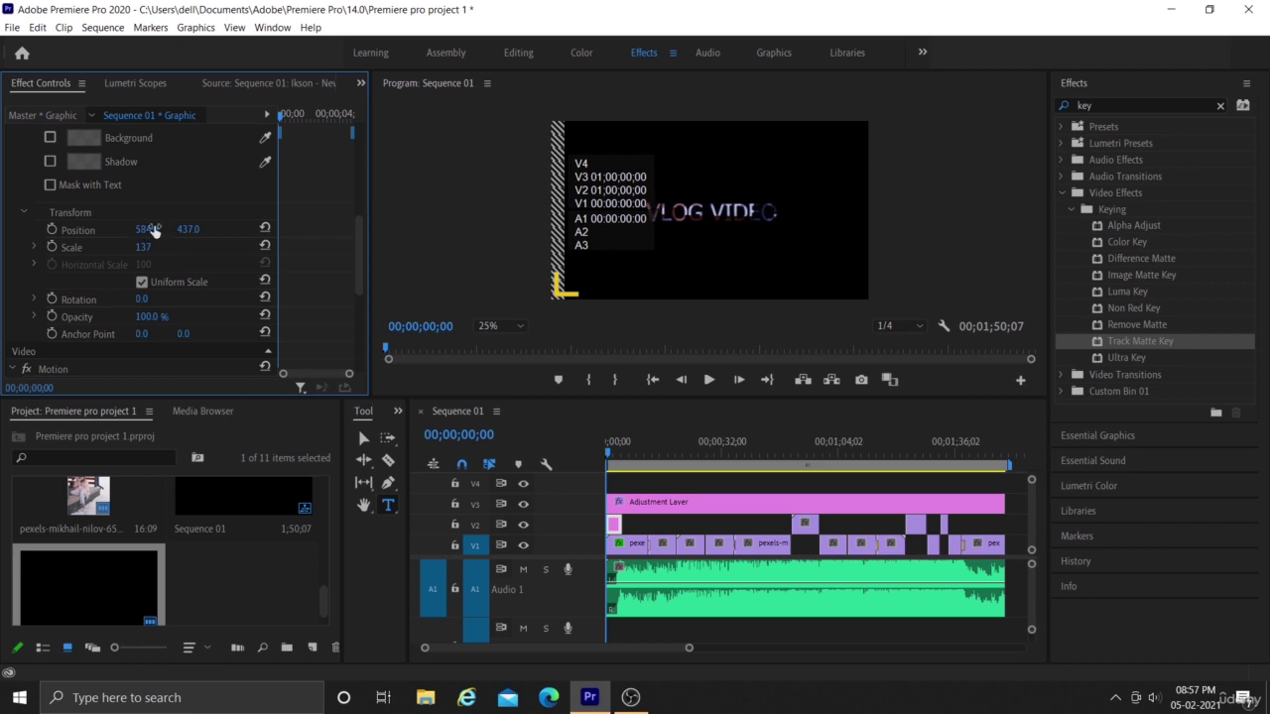
{"action": "key", "text": "space"}
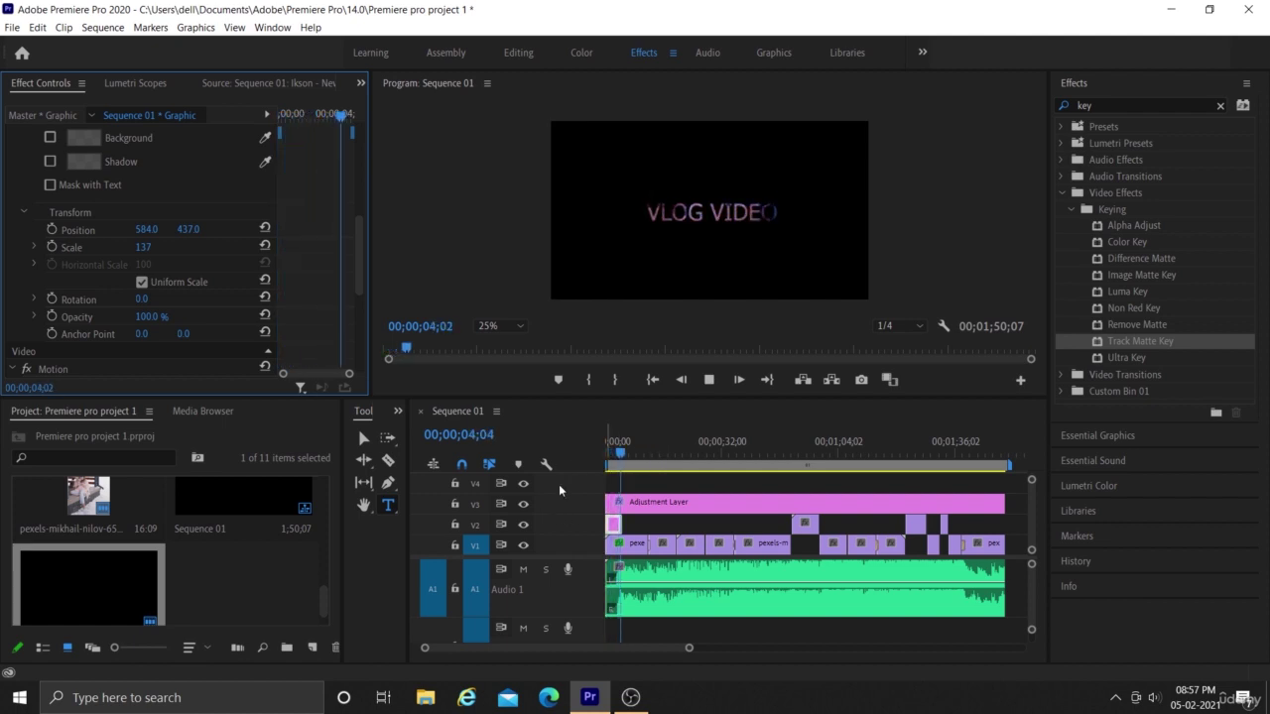
Trim the VLOG VIDEO title clip to end at about 4 seconds, then replay the intro.
{"action": "key", "text": "space"}
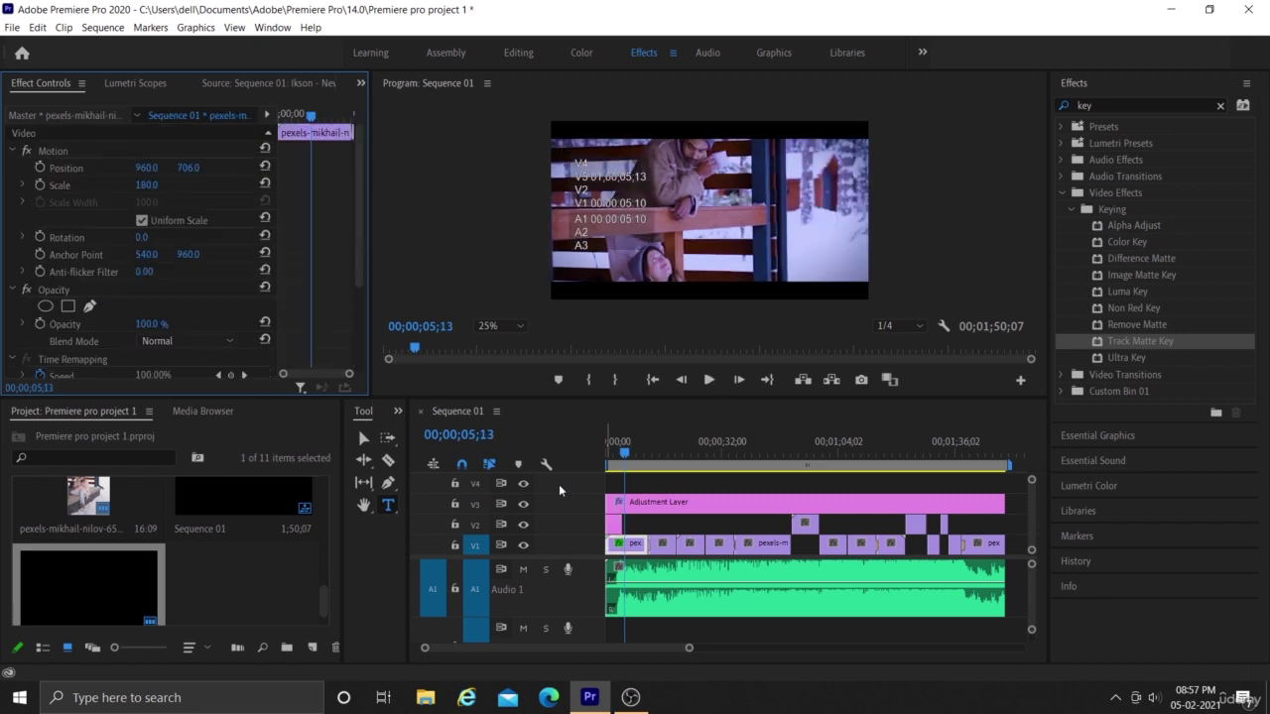
{"action": "left_click_drag", "start_coordinate": [689, 647], "coordinate": [544, 647]}
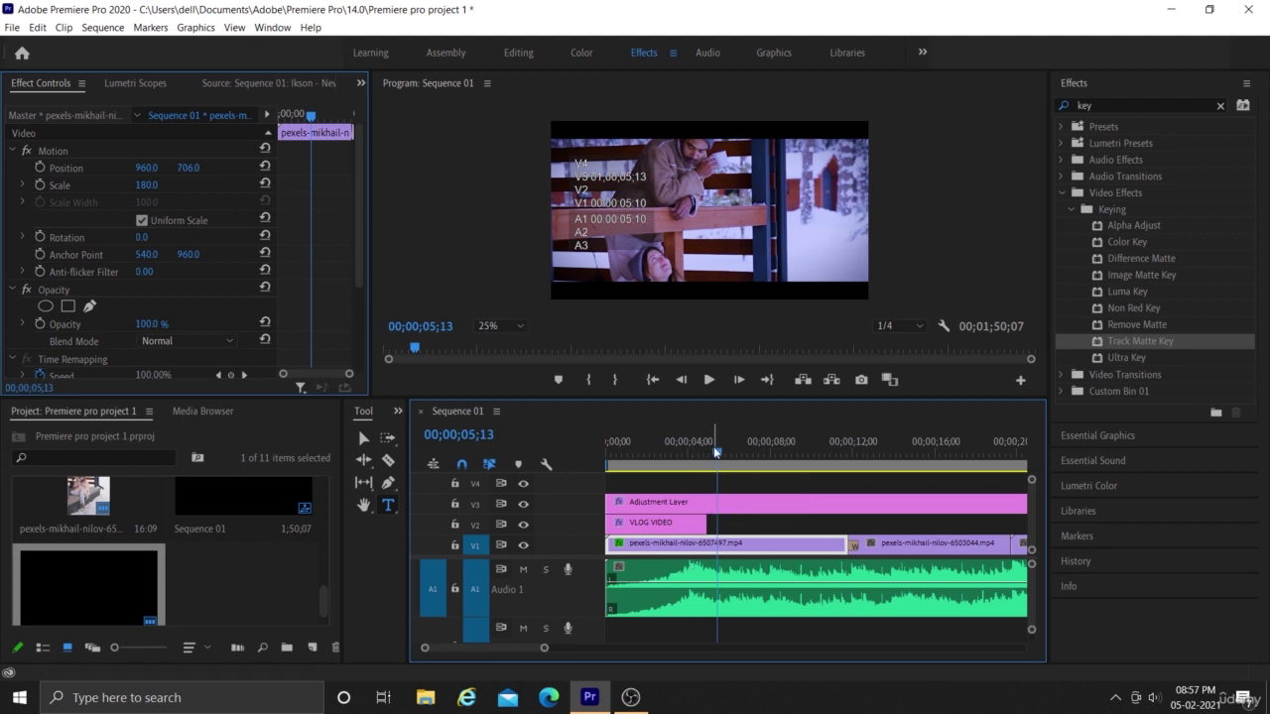
{"action": "left_click_drag", "start_coordinate": [713, 446], "coordinate": [684, 475]}
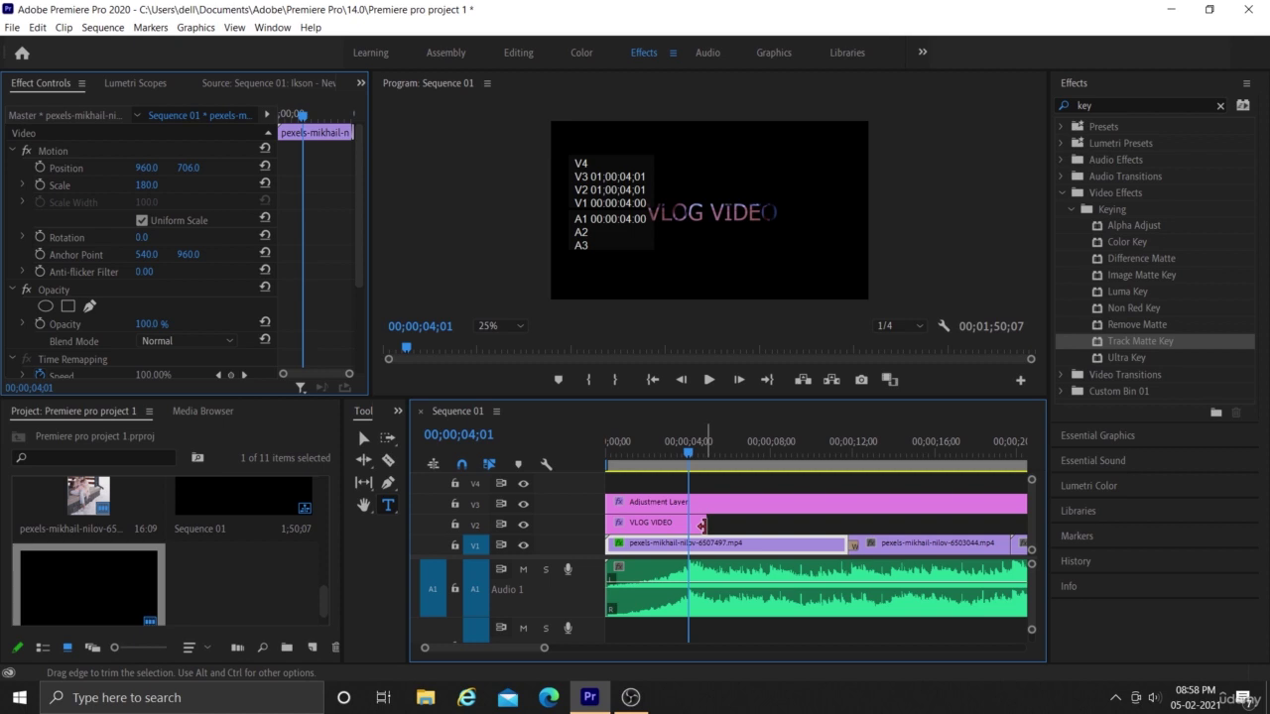
{"action": "left_click_drag", "start_coordinate": [684, 525], "coordinate": [688, 524]}
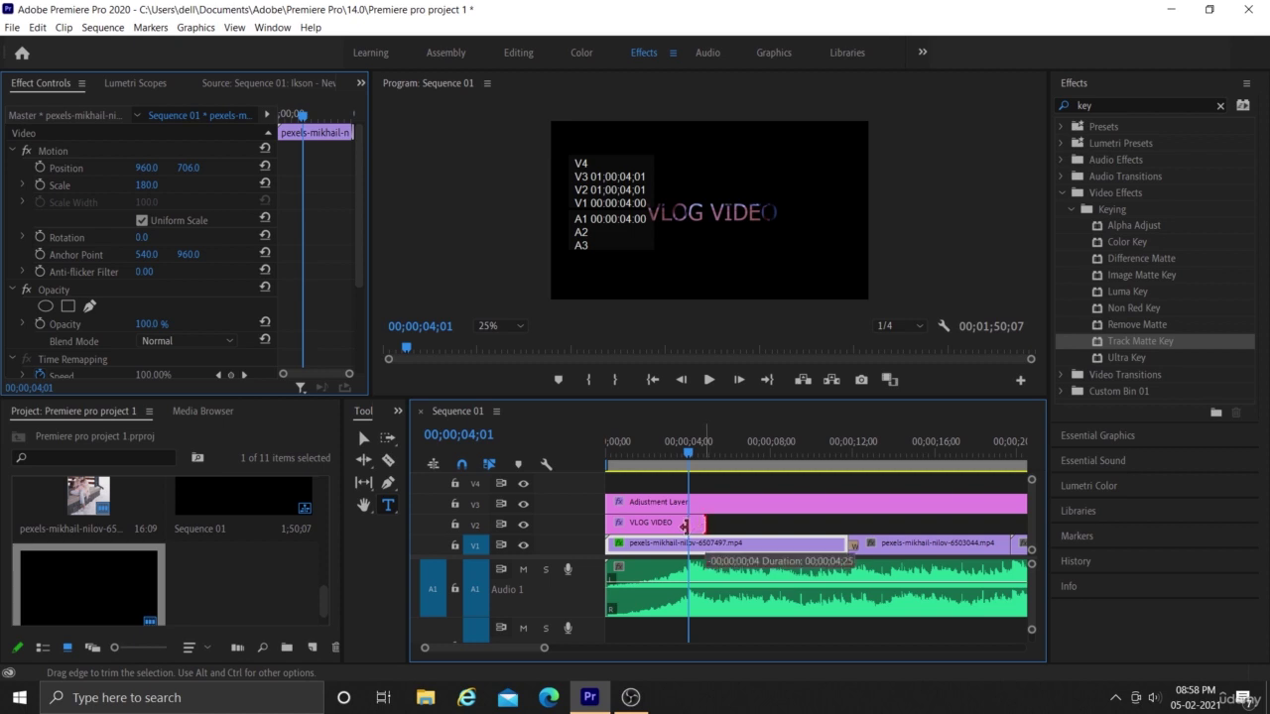
{"action": "left_click_drag", "start_coordinate": [688, 453], "coordinate": [661, 453]}
{"action": "key", "text": "space"}
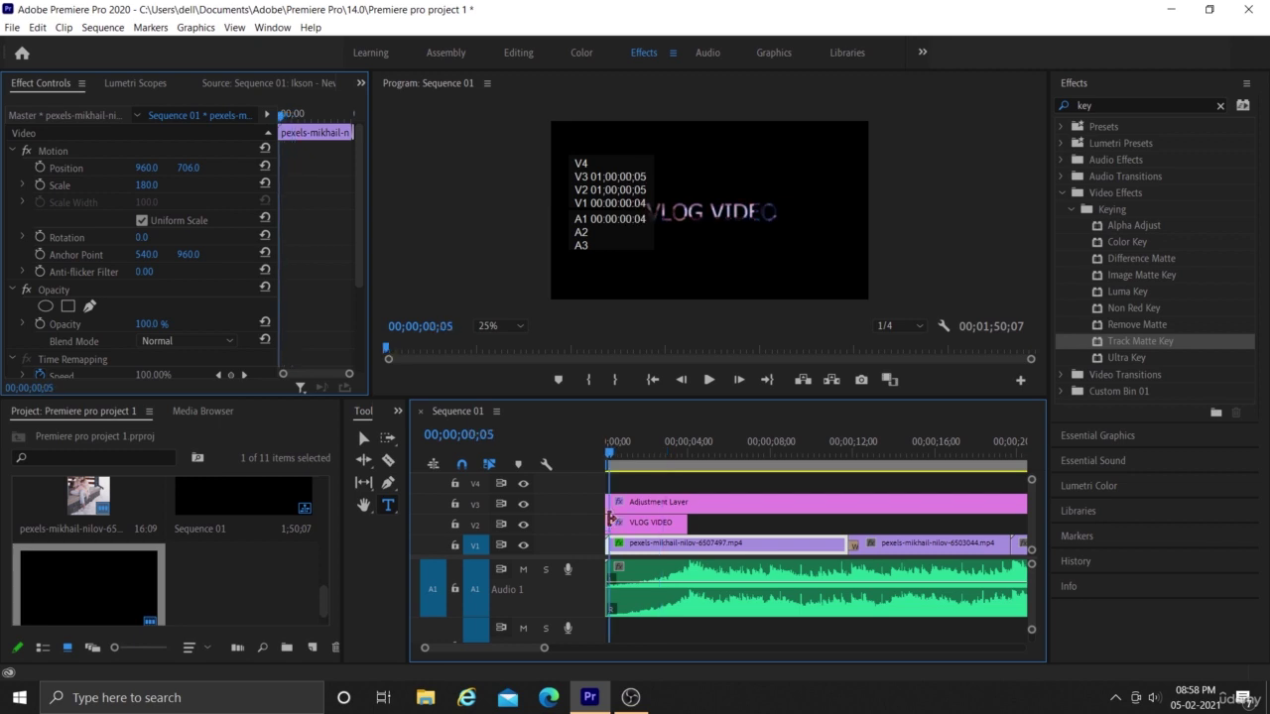